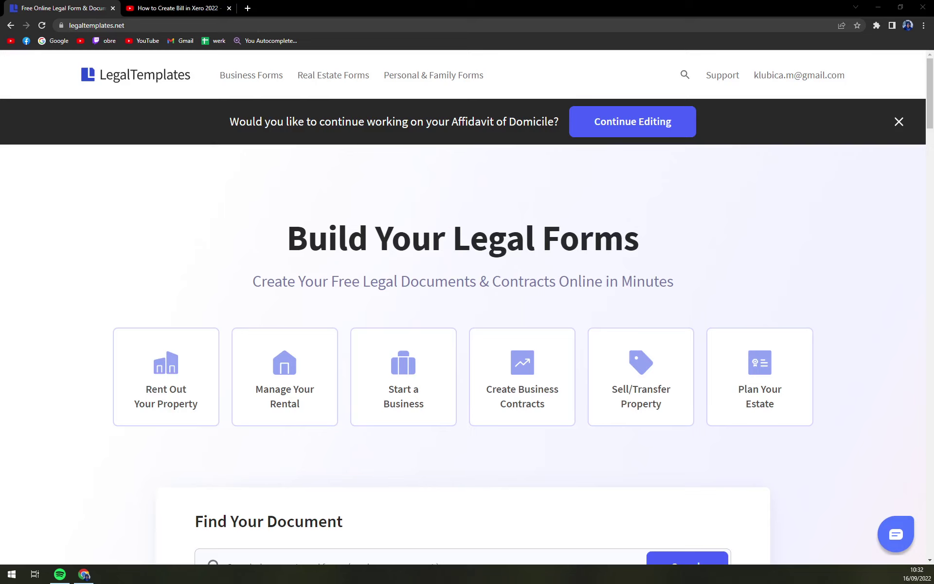
- Open the LegalTemplates site and view all Personal & Family forms, browsing the Will & Estate Planning list
{"action": "left_click", "coordinate": [188, 7]}
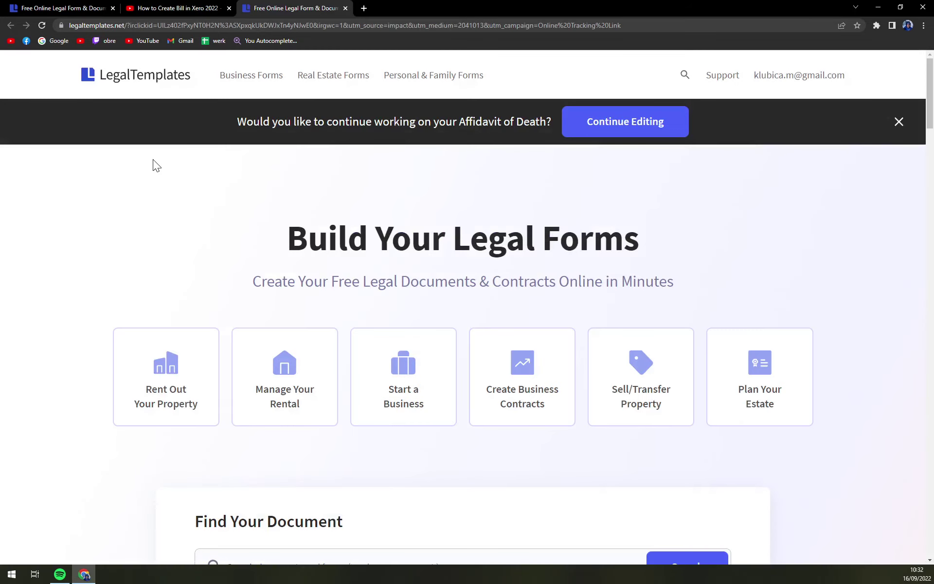
{"action": "mouse_move", "coordinate": [400, 96]}
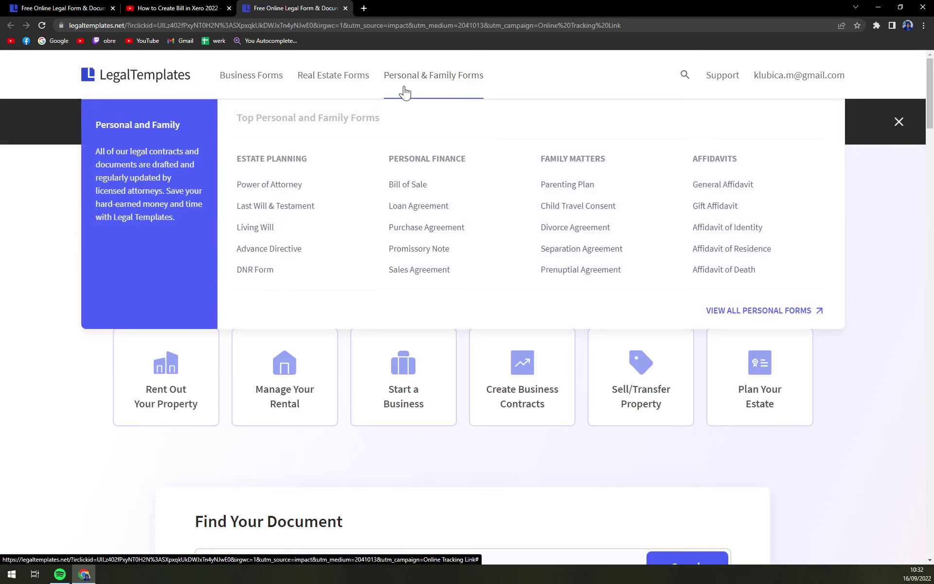
{"action": "left_click", "coordinate": [768, 317]}
{"action": "scroll", "coordinate": [426, 326], "scroll_direction": "down", "scroll_amount": 5}
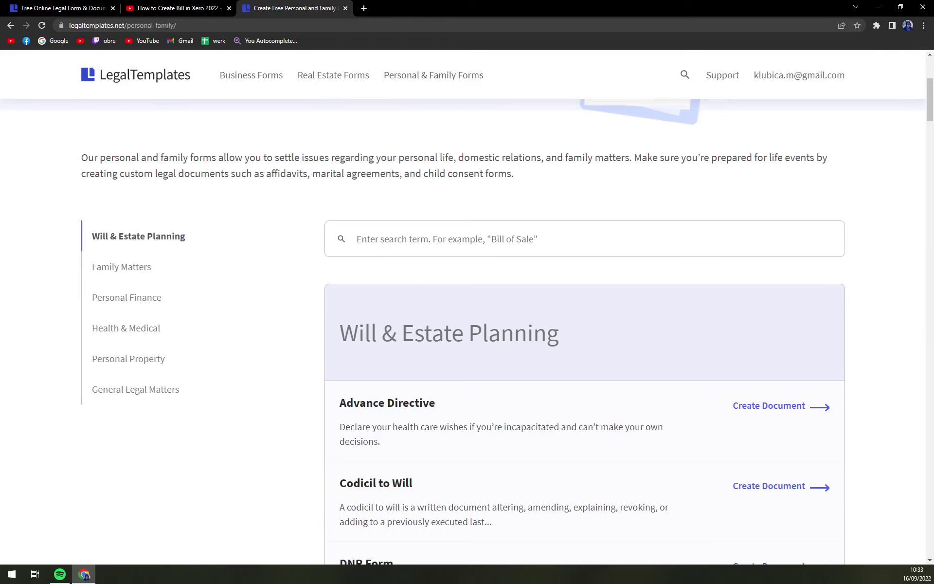
{"action": "scroll", "coordinate": [416, 258], "scroll_direction": "down", "scroll_amount": 5}
{"action": "scroll", "coordinate": [413, 299], "scroll_direction": "up", "scroll_amount": 10}
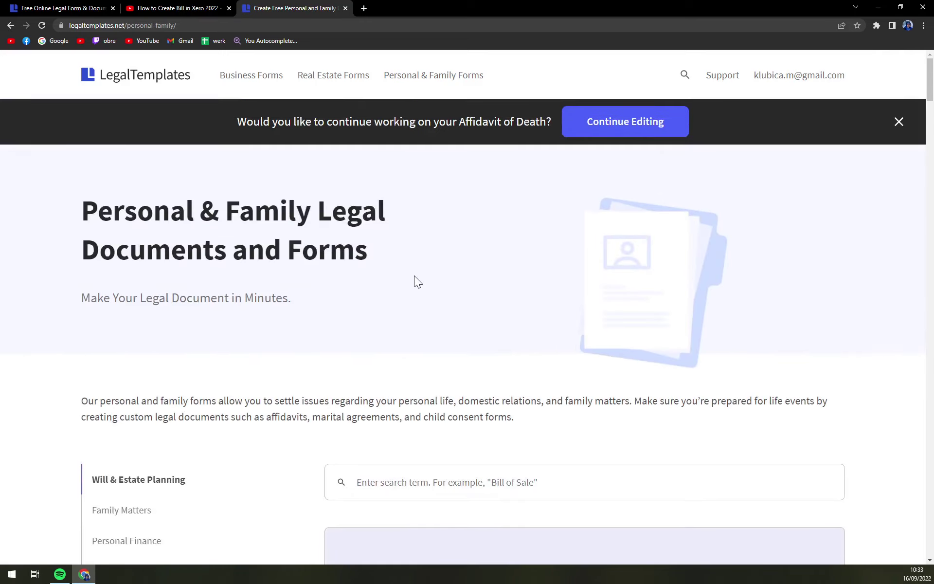
{"action": "scroll", "coordinate": [414, 279], "scroll_direction": "down", "scroll_amount": 4}
- Search the personal forms for 'affida' and open the Affidavit of Domicile form
{"action": "left_click", "coordinate": [409, 288]}
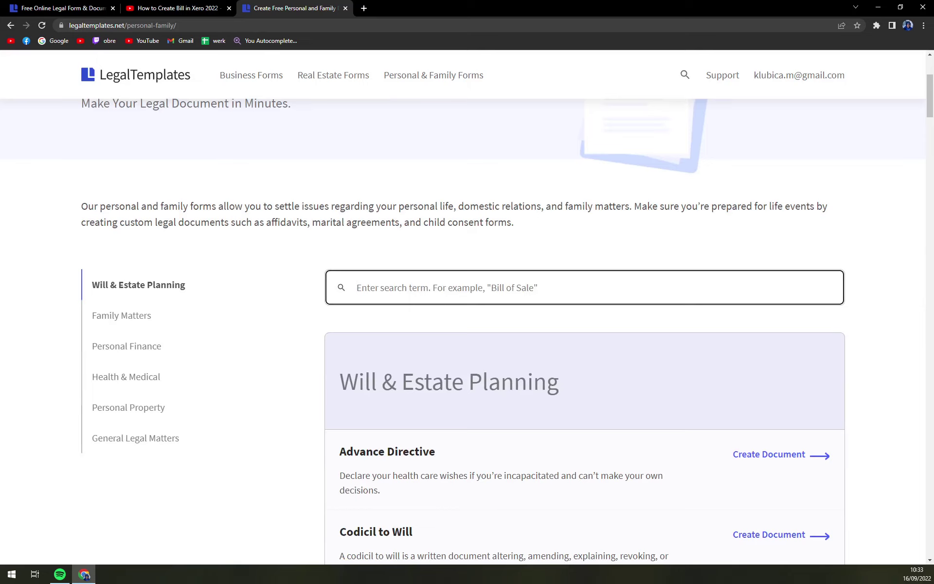
{"action": "type", "text": "af"}
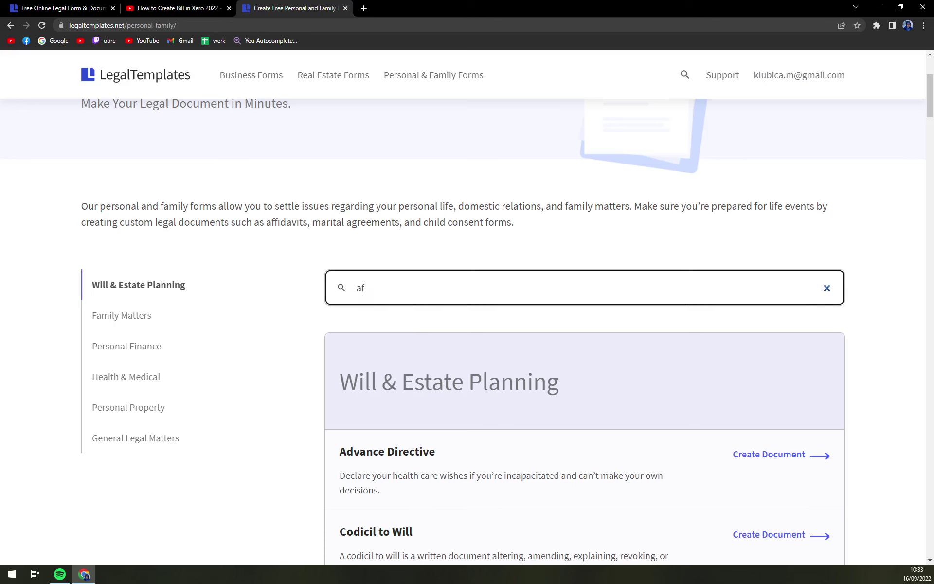
{"action": "type", "text": "fida"}
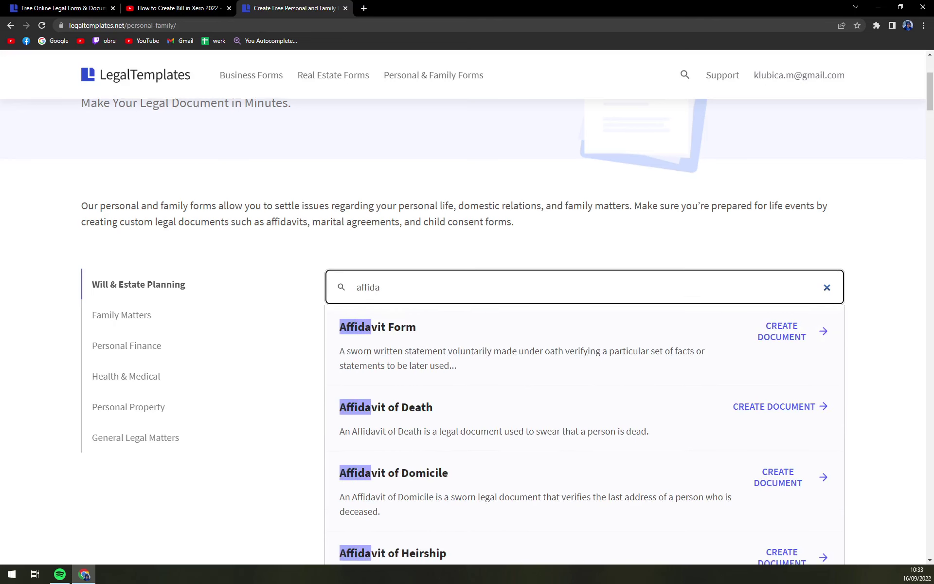
{"action": "scroll", "coordinate": [421, 384], "scroll_direction": "down", "scroll_amount": 2}
{"action": "left_click", "coordinate": [421, 387]}
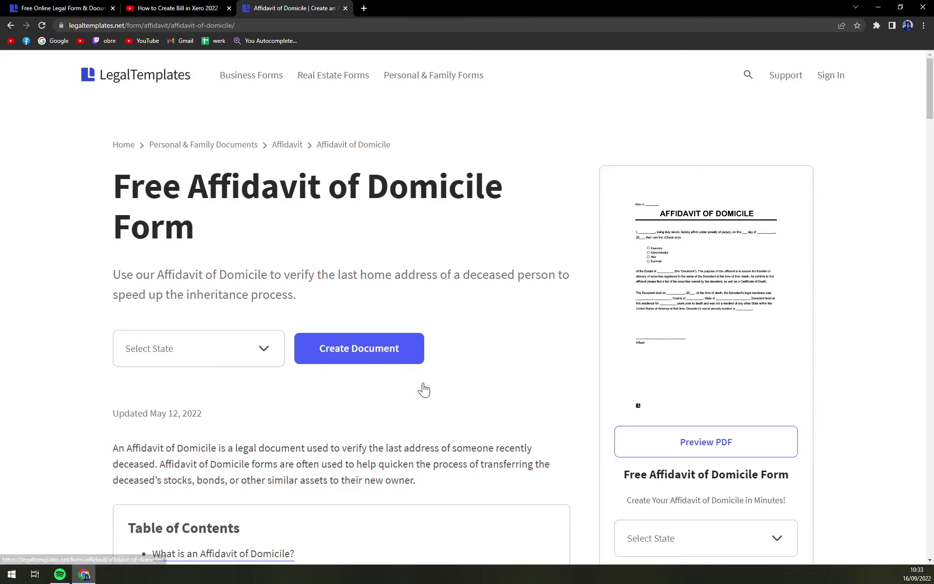
- Select Texas as the affidavit's state
{"action": "left_click", "coordinate": [216, 356]}
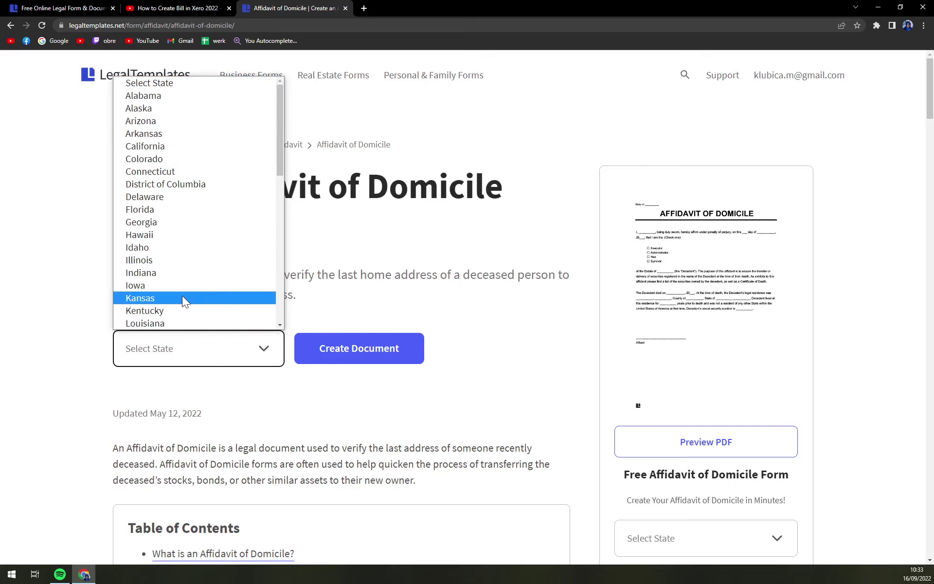
{"action": "scroll", "coordinate": [182, 296], "scroll_direction": "down", "scroll_amount": 8}
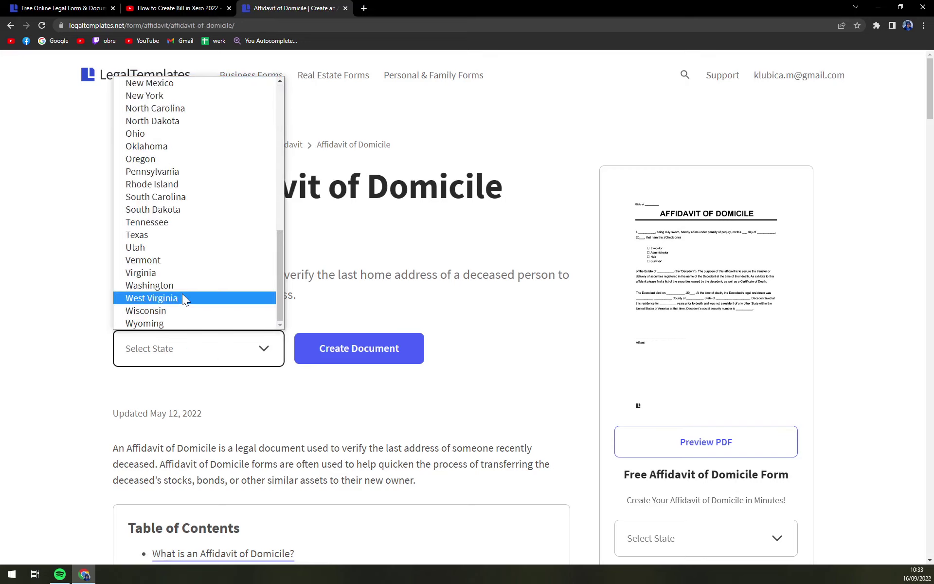
{"action": "left_click", "coordinate": [153, 234]}
- Start creating the document and enter the affiant's name, correcting a typo
{"action": "left_click", "coordinate": [413, 344]}
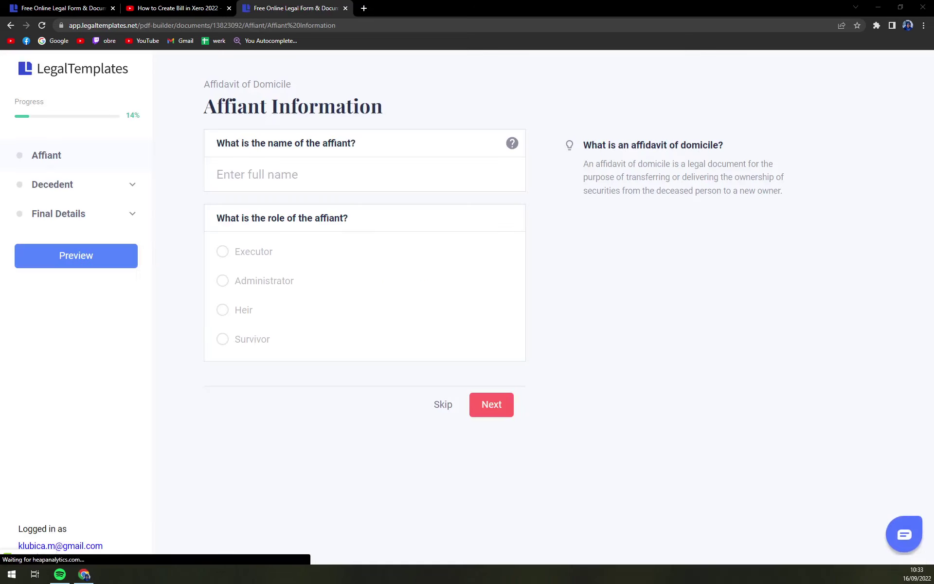
{"action": "left_click", "coordinate": [257, 175]}
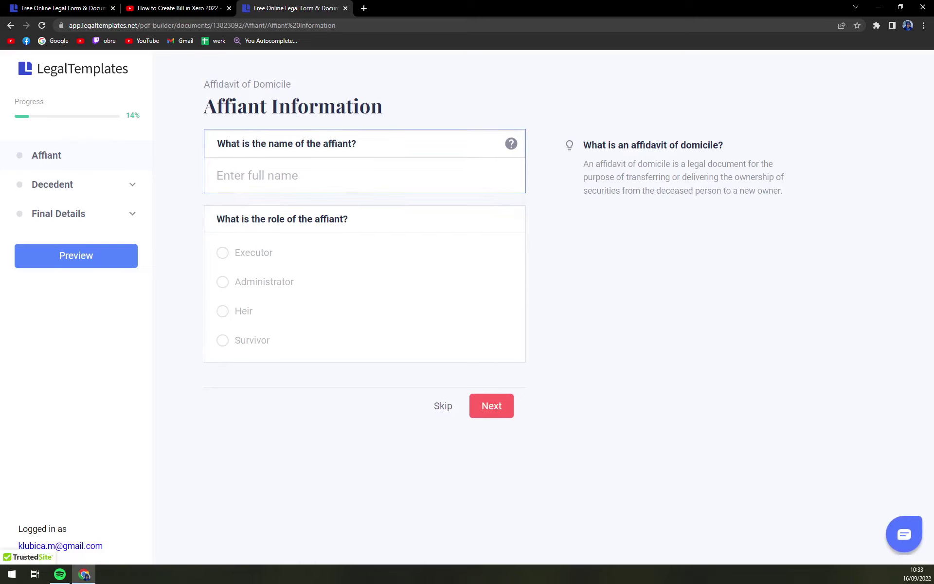
{"action": "type", "text": "Mastt"}
{"action": "key", "text": "BackSpace"}
{"action": "key", "text": "BackSpace"}
{"action": "key", "text": "BackSpace"}
{"action": "type", "text": "tt"}
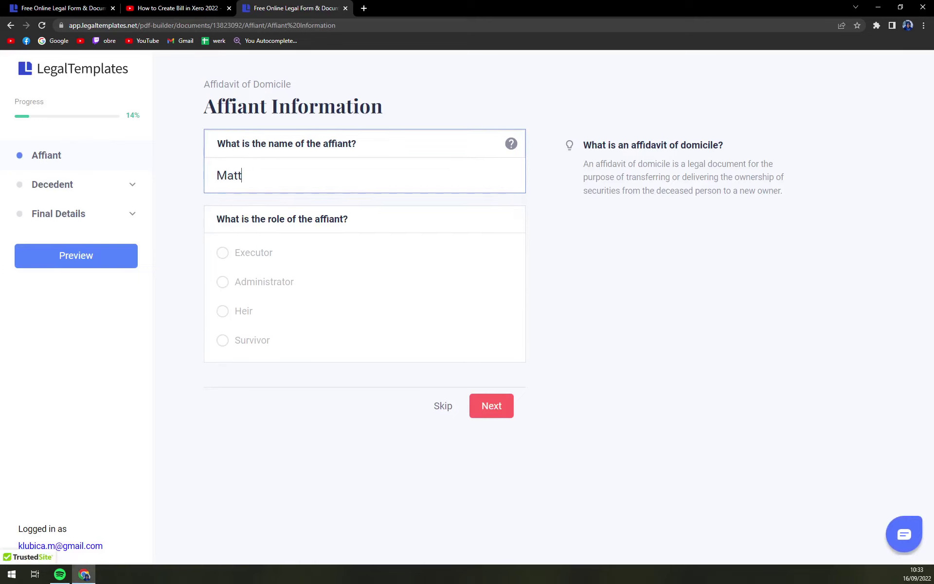
- Set the affiant's role to Administrator and advance to Decedent Information
{"action": "left_click", "coordinate": [251, 255]}
{"action": "left_click", "coordinate": [258, 286]}
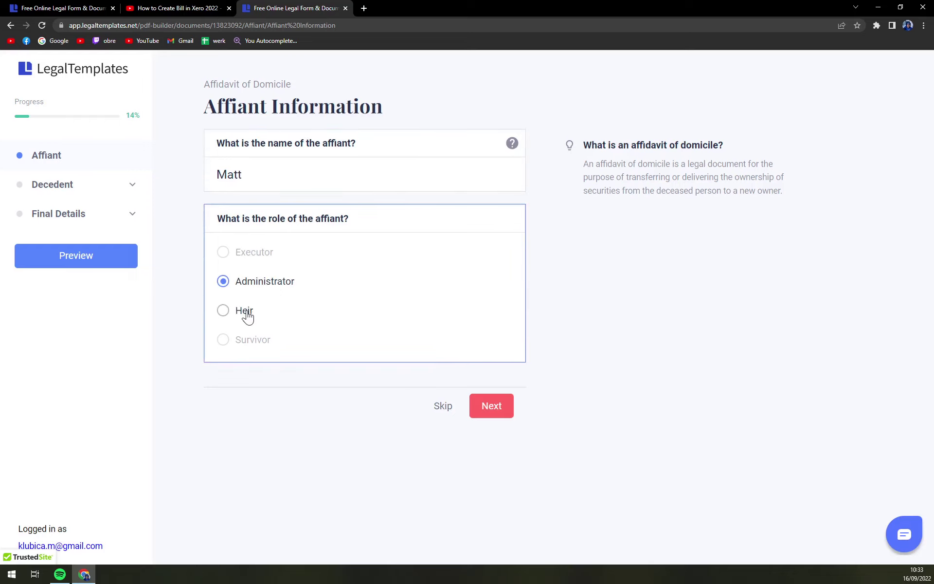
{"action": "left_click", "coordinate": [248, 312]}
{"action": "left_click", "coordinate": [258, 287]}
{"action": "left_click", "coordinate": [490, 412]}
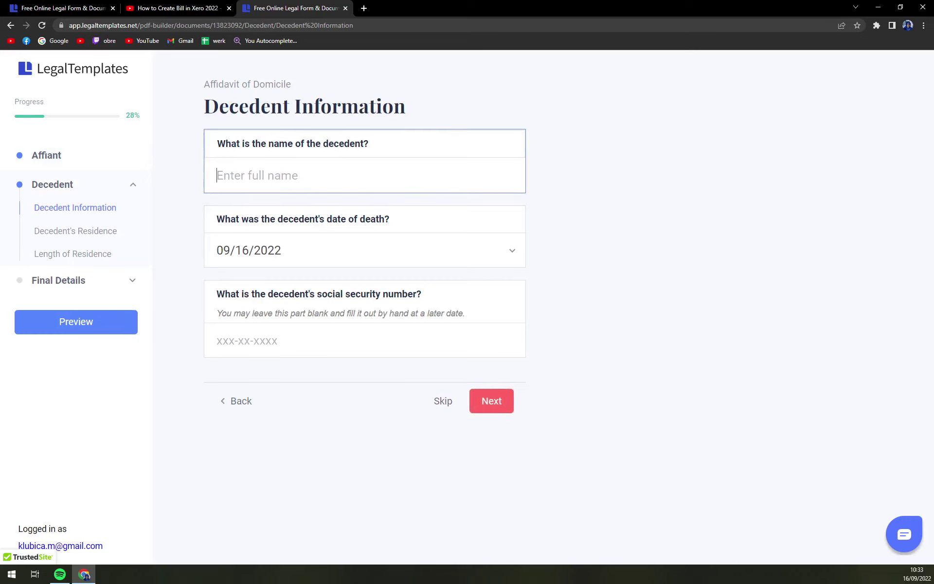
- Enter the decedent's name, then pass the residence step with street, city and county blank
{"action": "type", "text": "Ed"}
{"action": "left_click", "coordinate": [503, 414]}
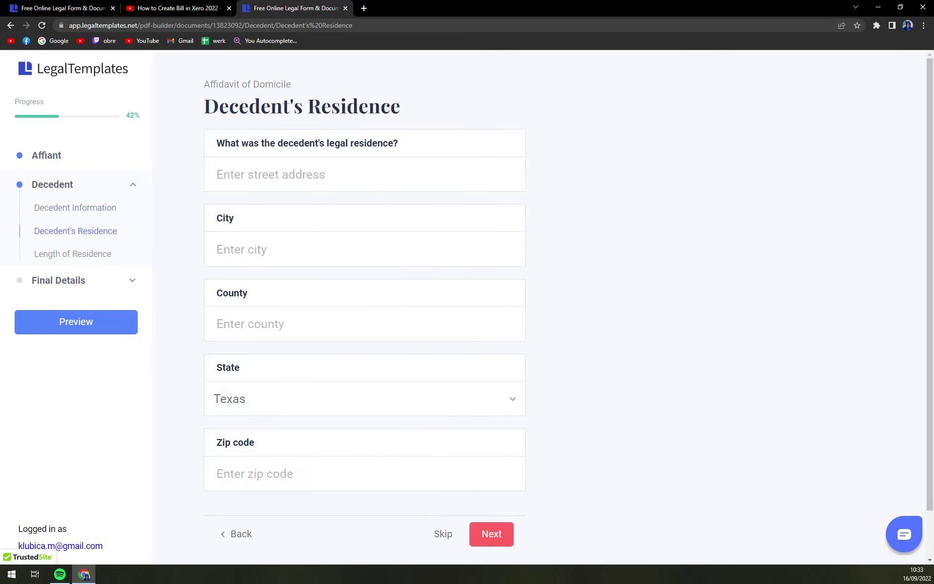
{"action": "left_click", "coordinate": [217, 175]}
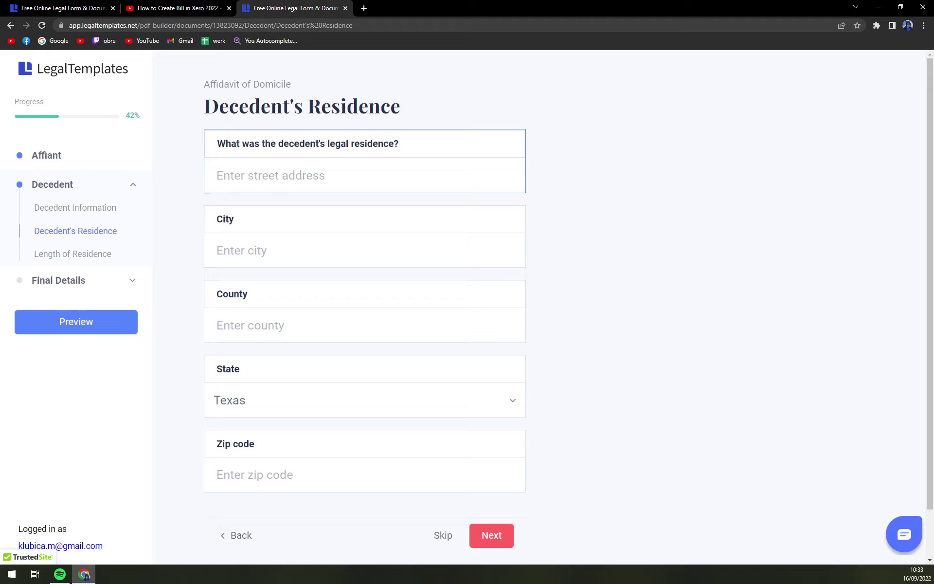
{"action": "key", "text": "Tab"}
{"action": "scroll", "coordinate": [281, 253], "scroll_direction": "down", "scroll_amount": 1}
{"action": "left_click", "coordinate": [278, 255]}
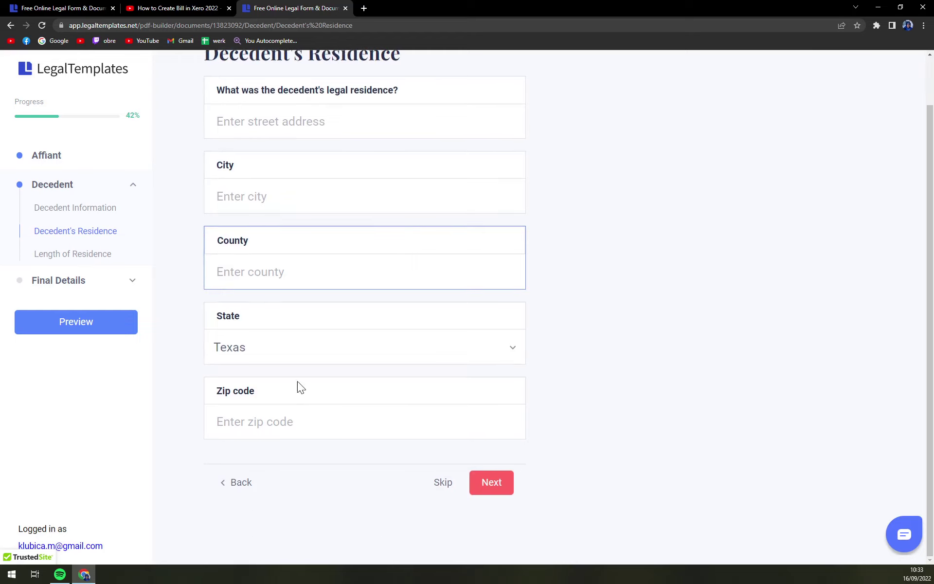
{"action": "left_click", "coordinate": [492, 483]}
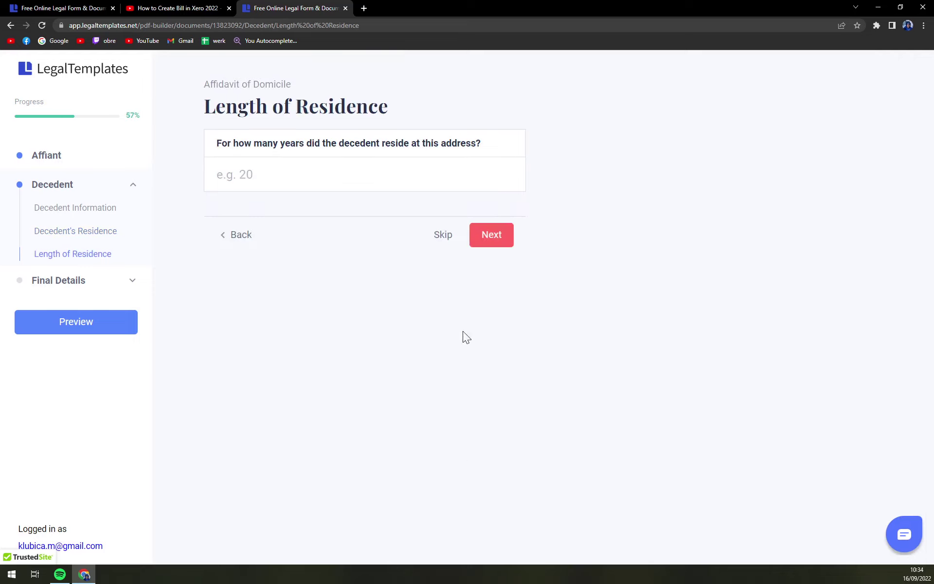
- Move past Length of Residence and set the governing law to Texas
{"action": "left_click", "coordinate": [481, 235]}
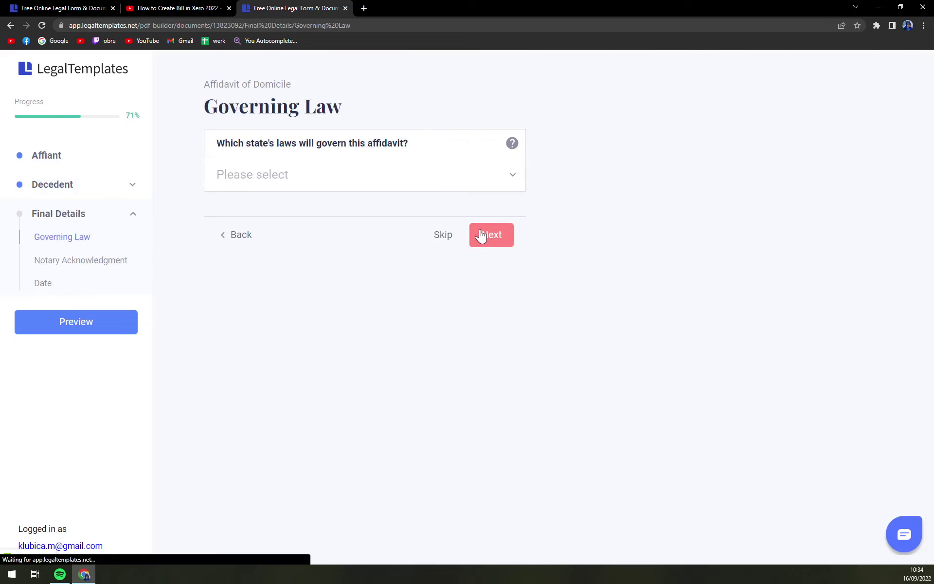
{"action": "left_click", "coordinate": [307, 186]}
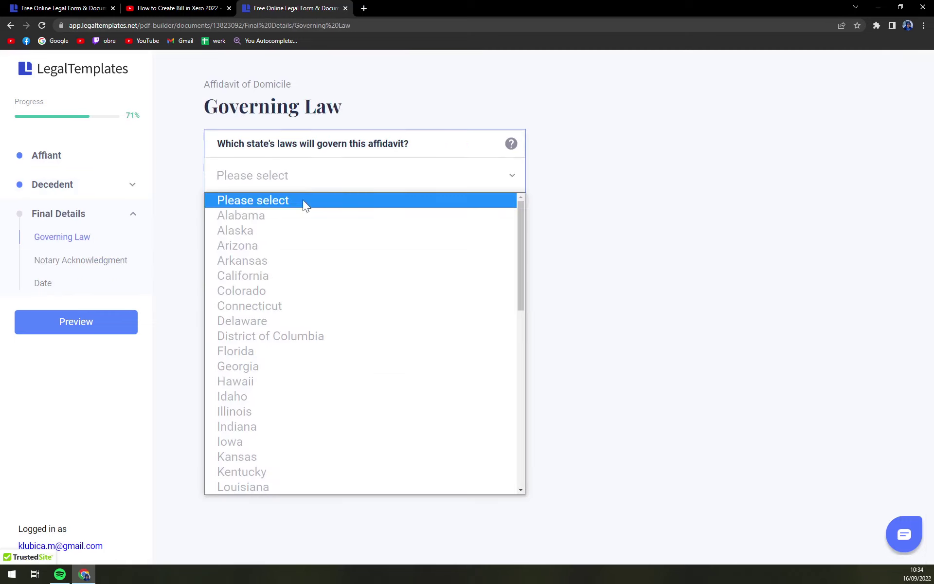
{"action": "scroll", "coordinate": [317, 381], "scroll_direction": "down", "scroll_amount": 10}
{"action": "left_click", "coordinate": [276, 383]}
- Pass the Notary Acknowledgment step, leaving the notarization county blank, to reach the date step
{"action": "left_click", "coordinate": [493, 248]}
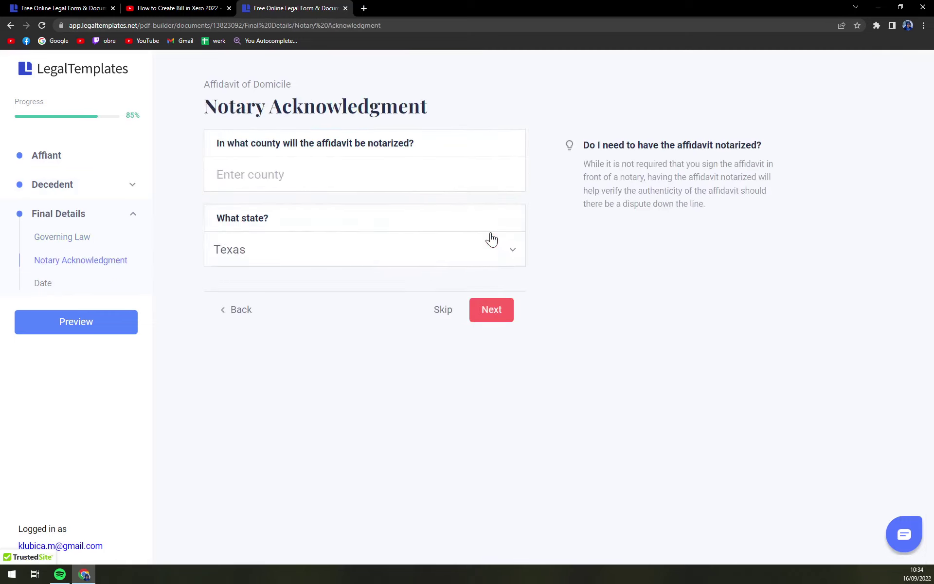
{"action": "left_click", "coordinate": [275, 189]}
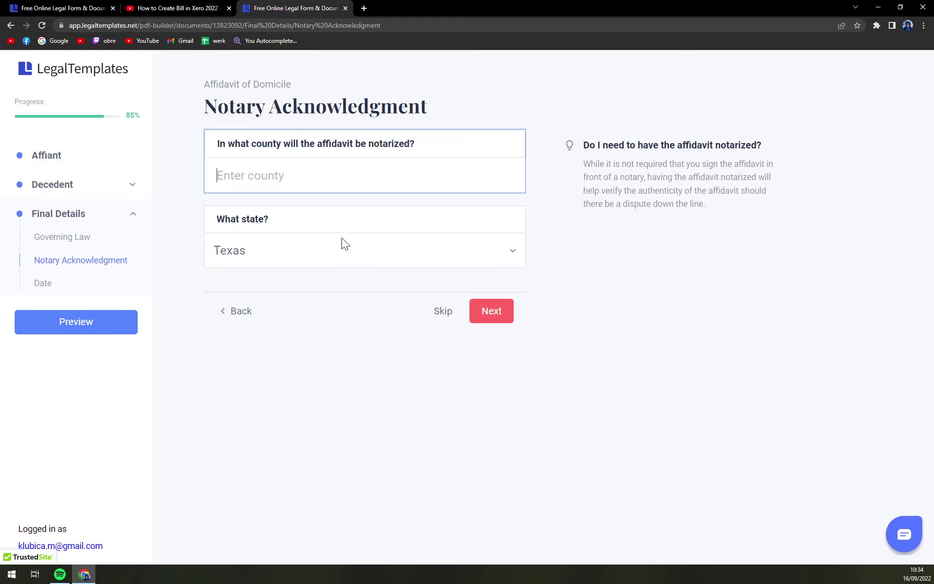
{"action": "left_click", "coordinate": [508, 317]}
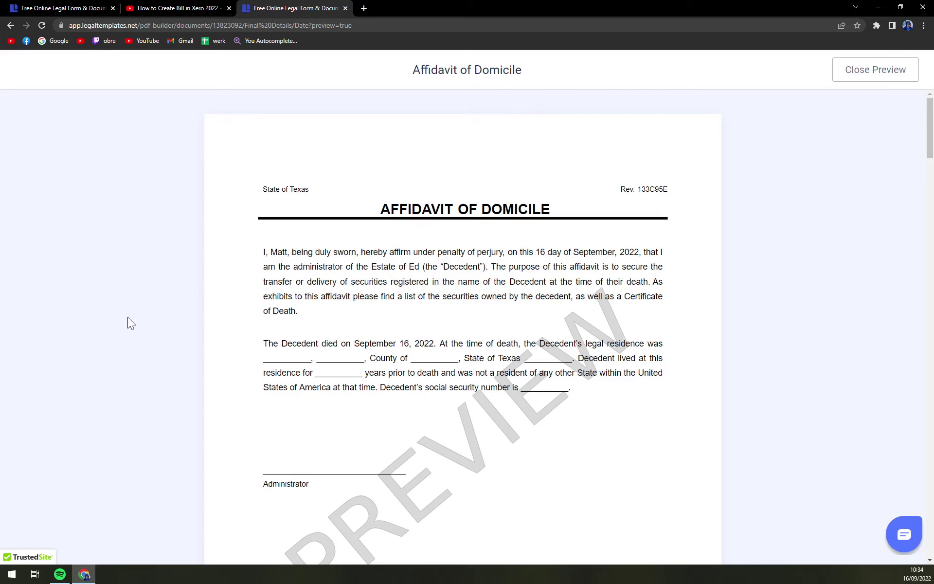
{"action": "scroll", "coordinate": [127, 317], "scroll_direction": "down", "scroll_amount": 3}
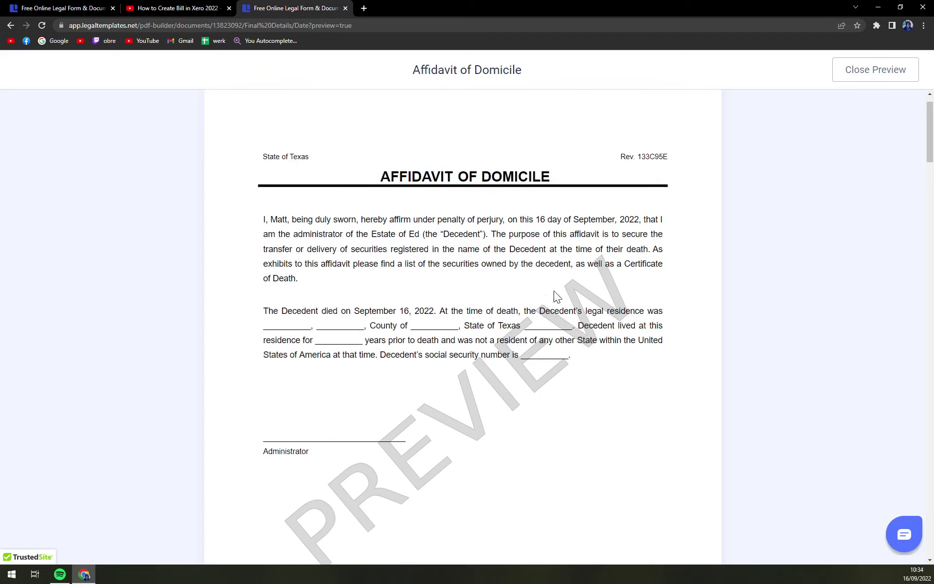
{"action": "scroll", "coordinate": [556, 321], "scroll_direction": "up", "scroll_amount": 3}
{"action": "scroll", "coordinate": [377, 459], "scroll_direction": "down", "scroll_amount": 3}
{"action": "scroll", "coordinate": [532, 279], "scroll_direction": "up", "scroll_amount": 1}
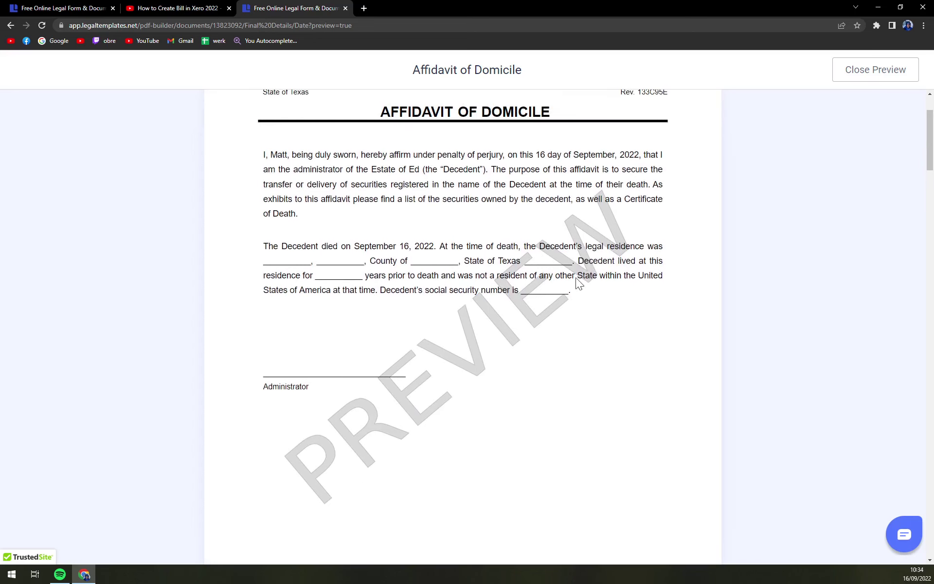
- Close the preview and compare the Free Trial and Premium Trial plans, ending on Premium Trial
{"action": "left_click", "coordinate": [875, 80]}
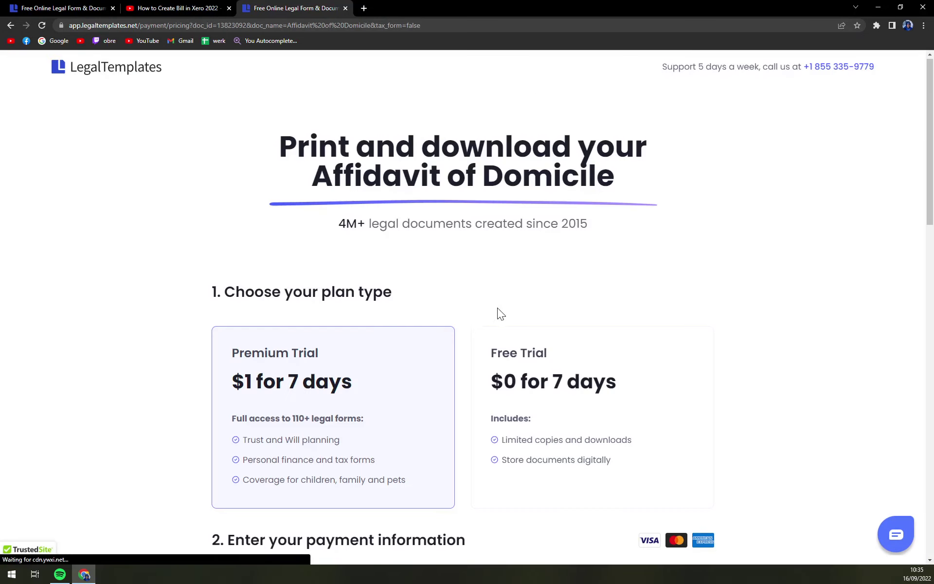
{"action": "scroll", "coordinate": [497, 307], "scroll_direction": "down", "scroll_amount": 1}
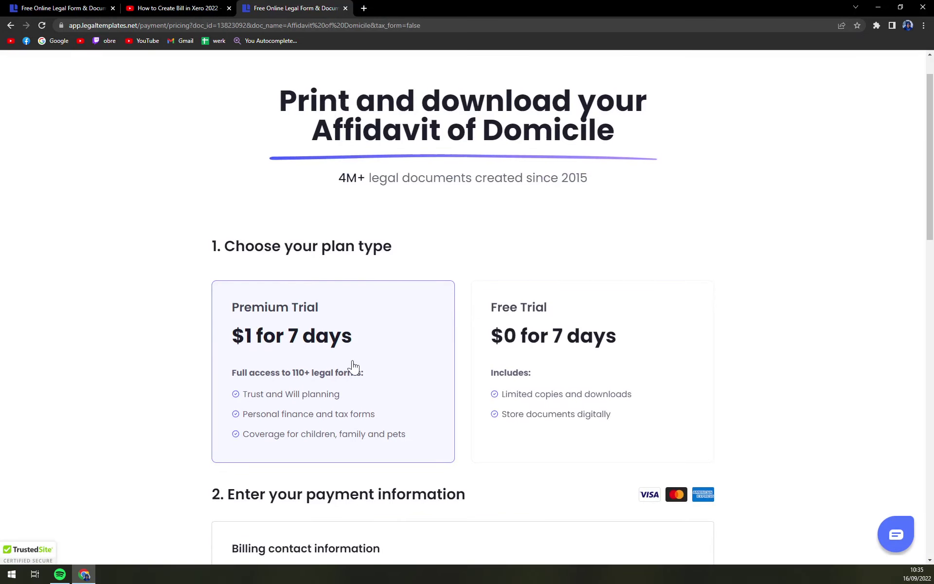
{"action": "left_click", "coordinate": [524, 320]}
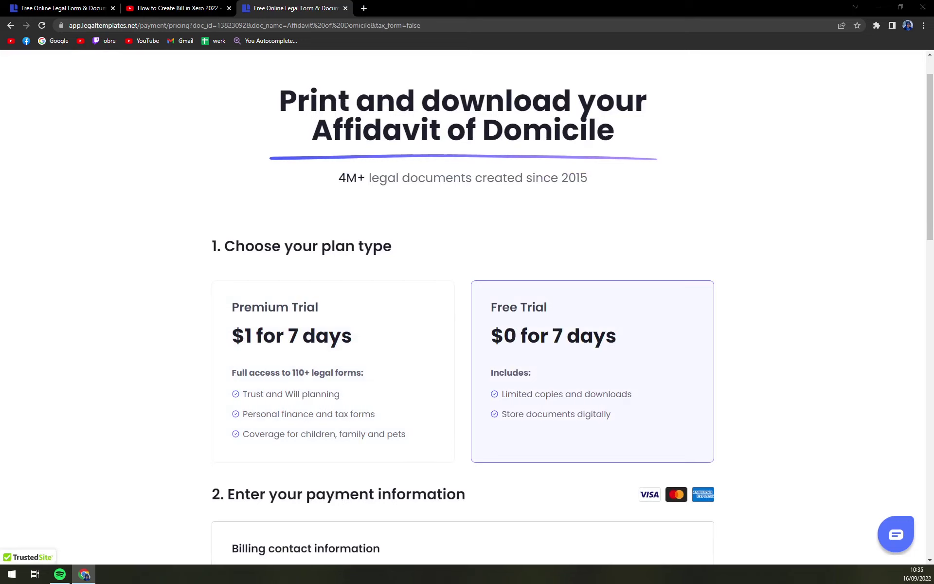
{"action": "left_click", "coordinate": [511, 314]}
{"action": "left_click", "coordinate": [286, 360]}
{"action": "scroll", "coordinate": [288, 361], "scroll_direction": "up", "scroll_amount": 1}
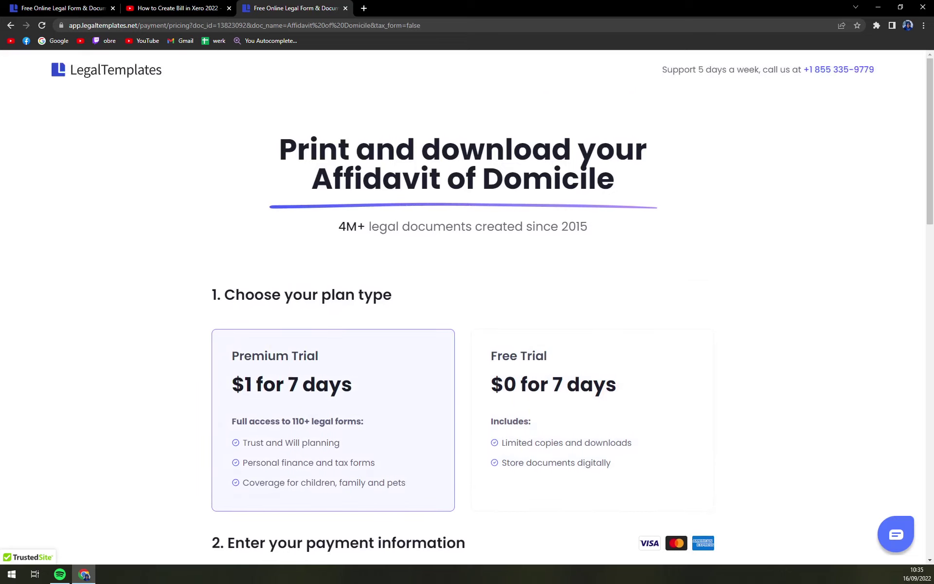